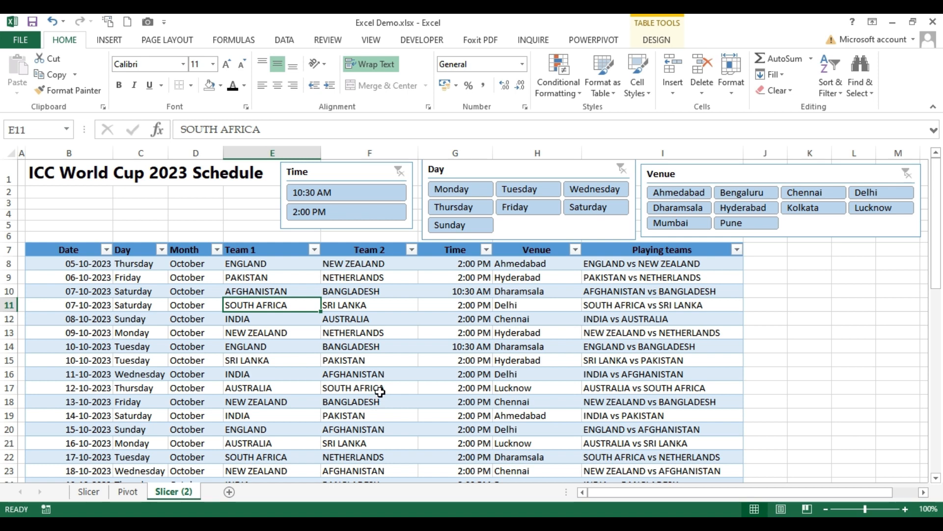
Filter the match schedule with the slicers to 2:00 PM, Saturday and Sunday, and the Chennai venue.
left_click(344, 216)
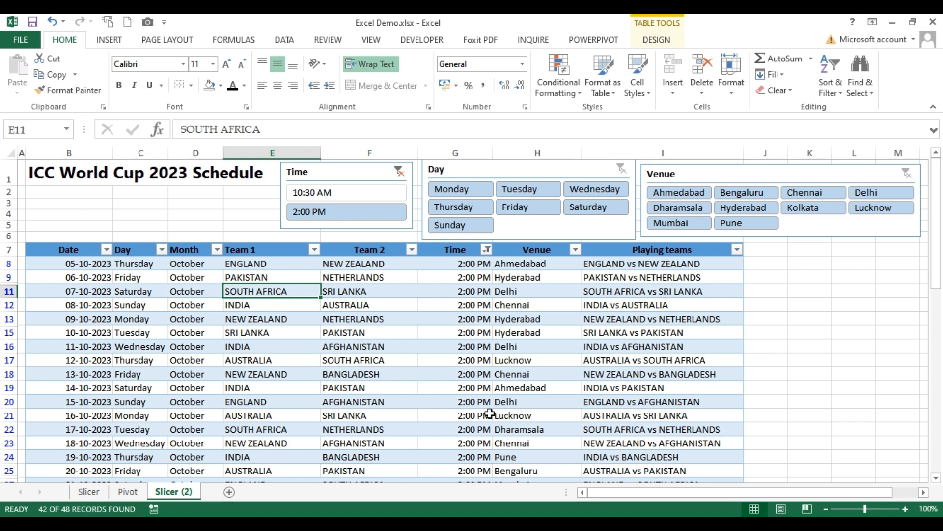
left_click(590, 207)
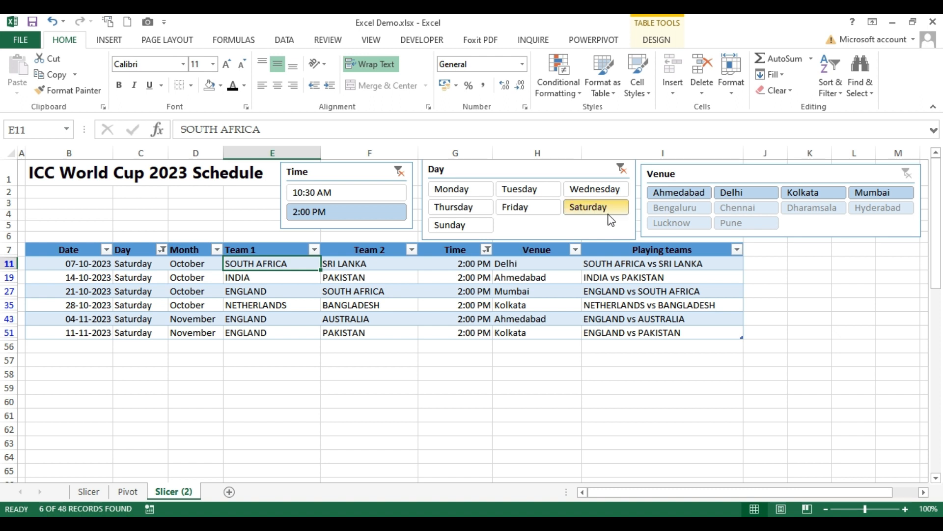
left_click(466, 227, "ctrl")
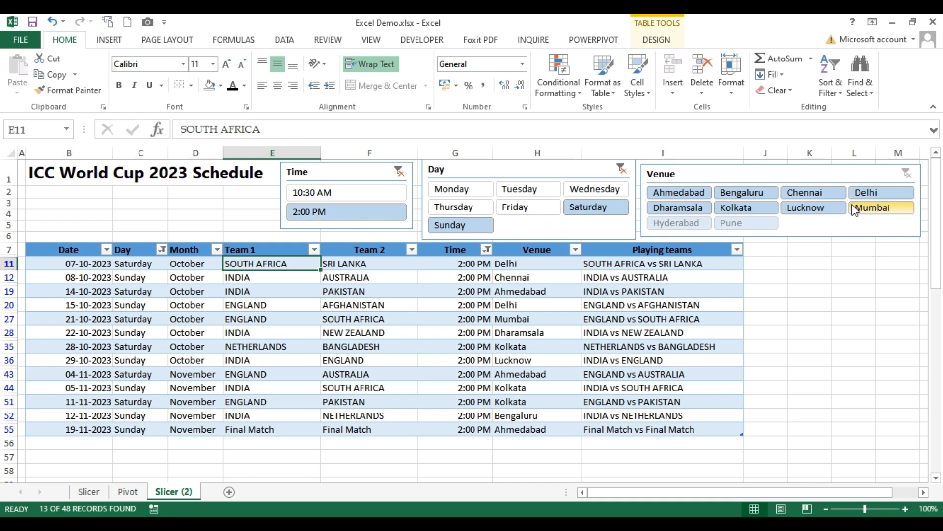
left_click(808, 194)
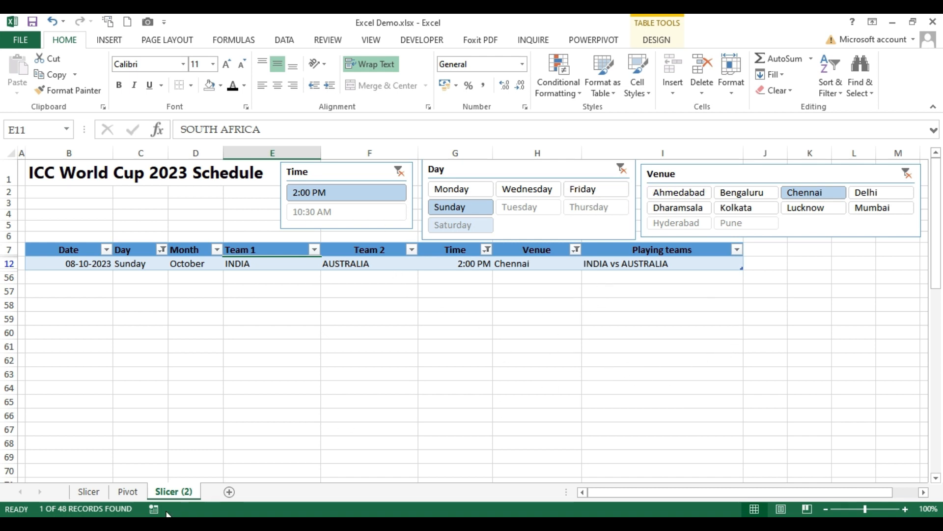
Switch to the Slicer sheet and try to insert a slicer for the plain, unconverted schedule data.
left_click(91, 492)
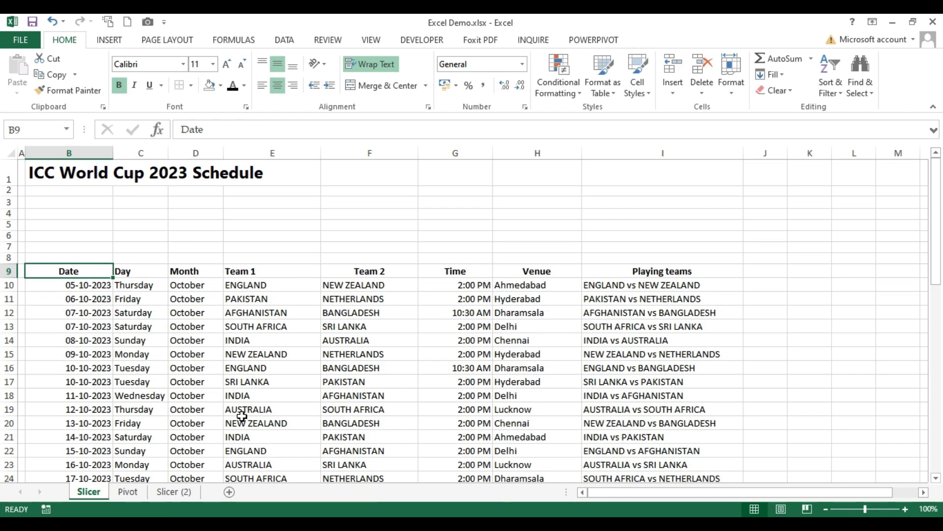
left_click(106, 41)
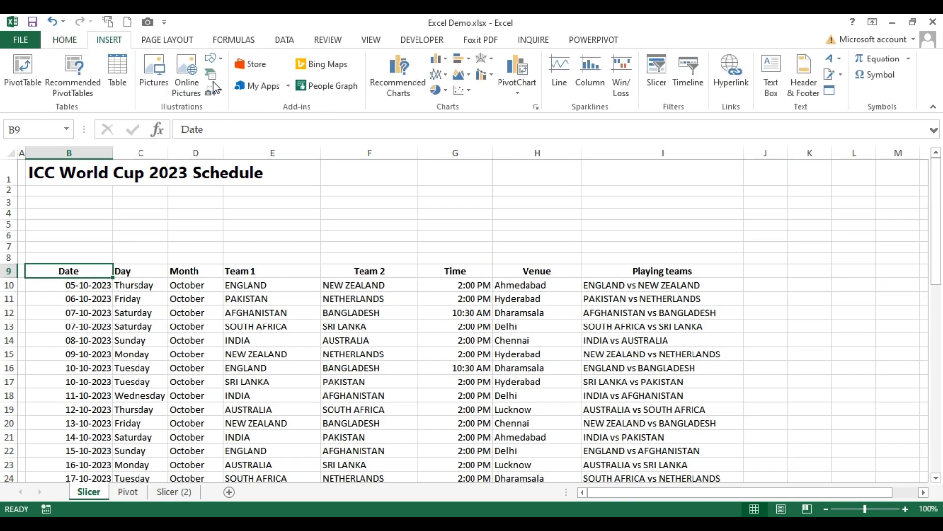
left_click(657, 79)
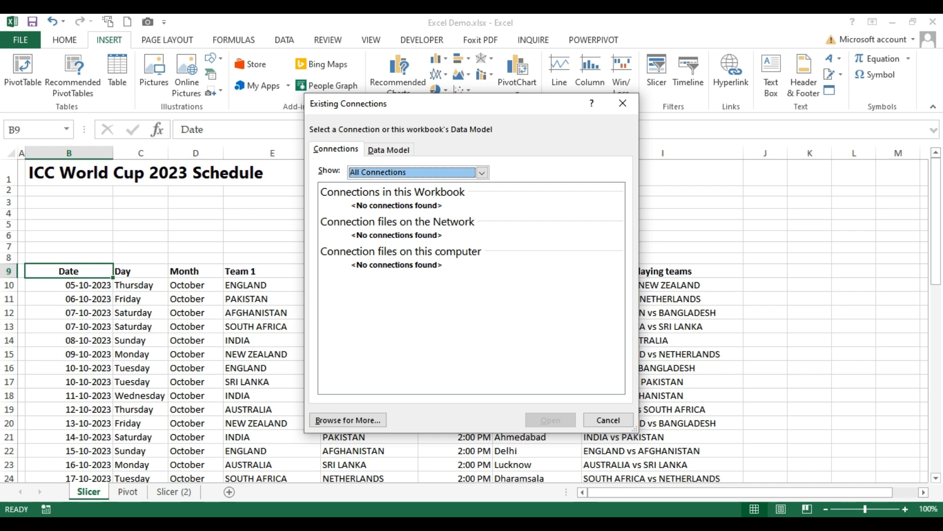
left_click(608, 420)
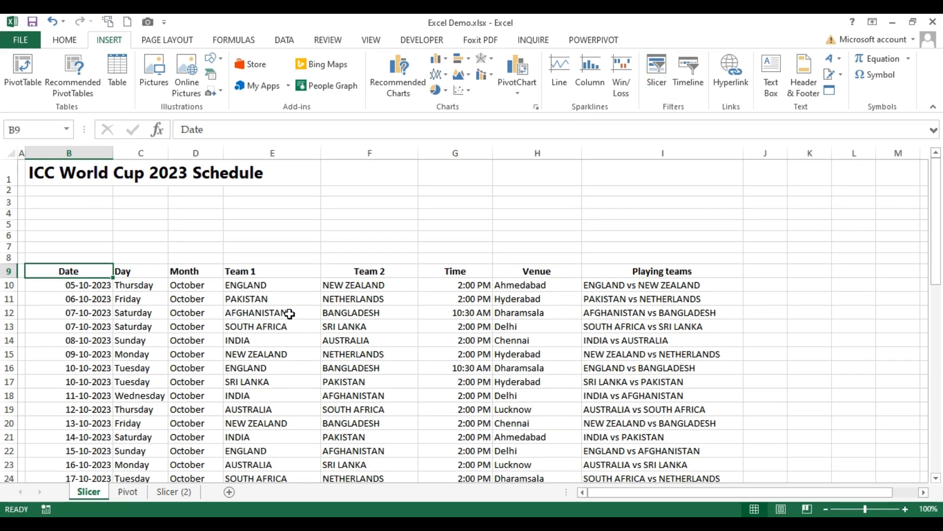
Convert the schedule data on the Slicer sheet, including its header row, into a table.
left_click(289, 313)
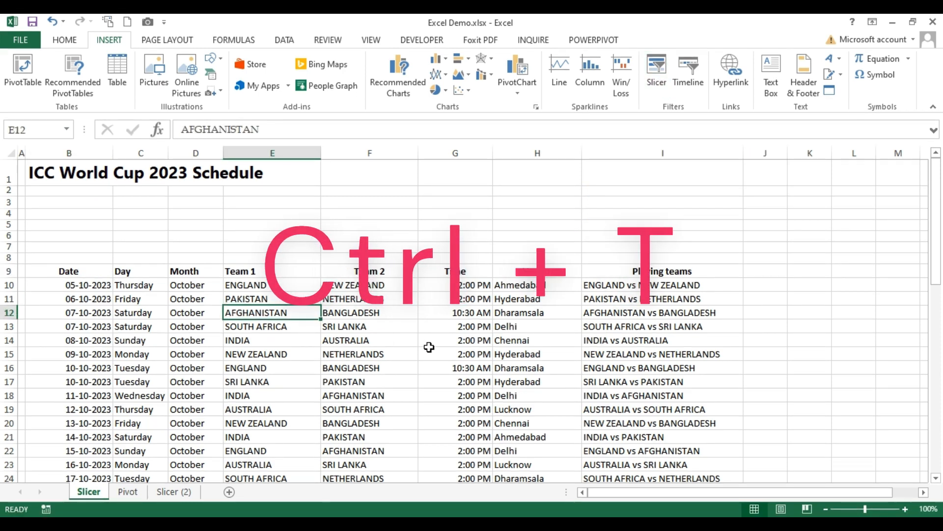
key("ctrl+t")
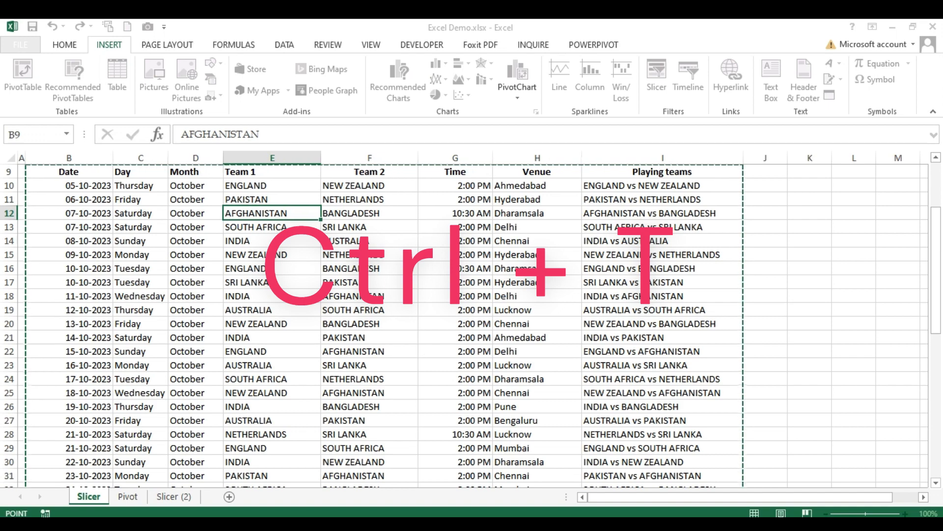
key("Return")
scroll(431, 312, "up", 3)
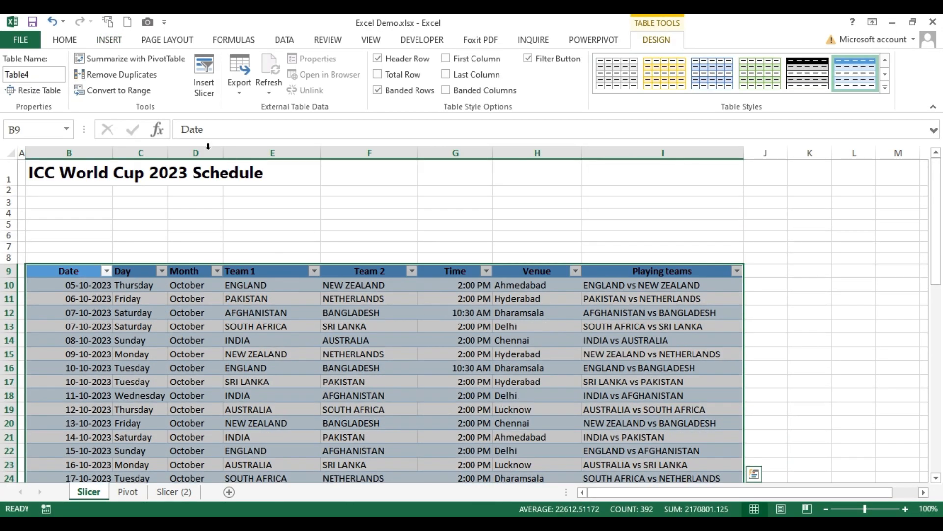
Insert slicers for the Day, Time and Venue fields of the schedule table.
left_click(109, 41)
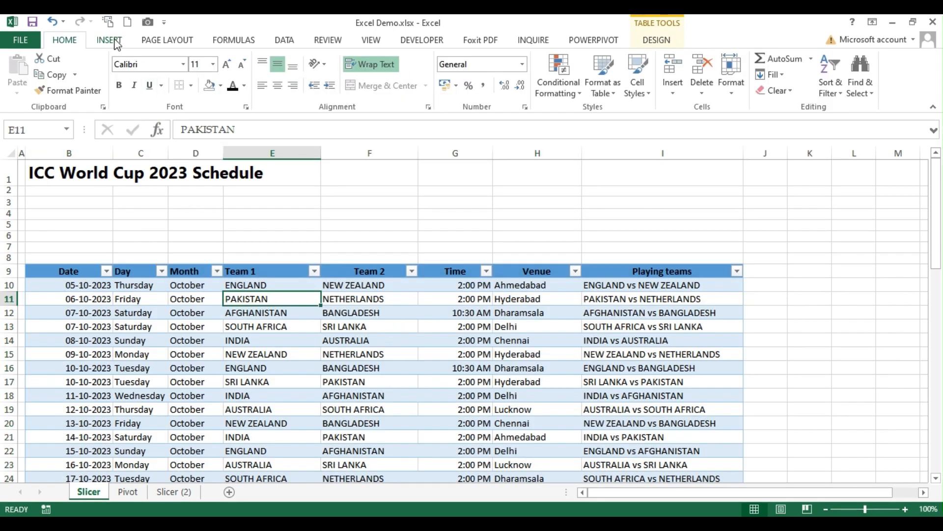
left_click(113, 41)
left_click(652, 93)
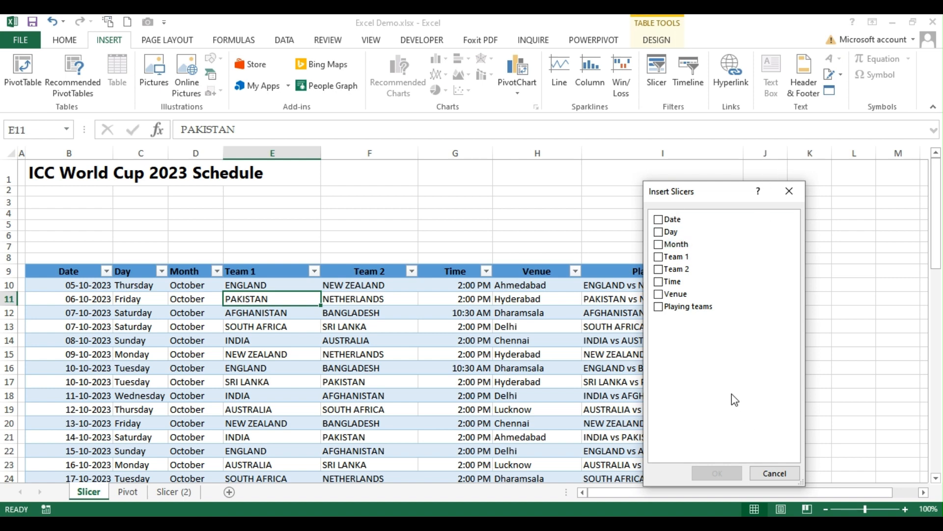
left_click(658, 232)
left_click(658, 282)
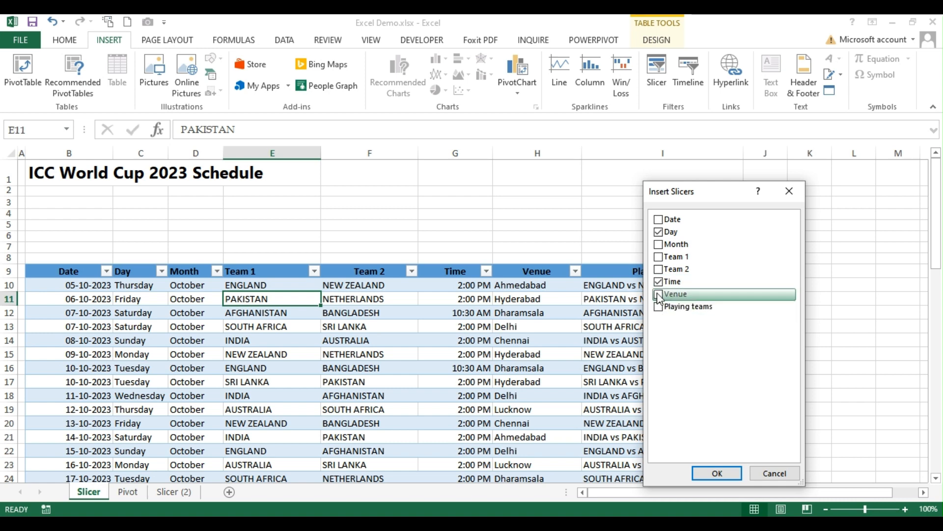
left_click(659, 294)
left_click(706, 474)
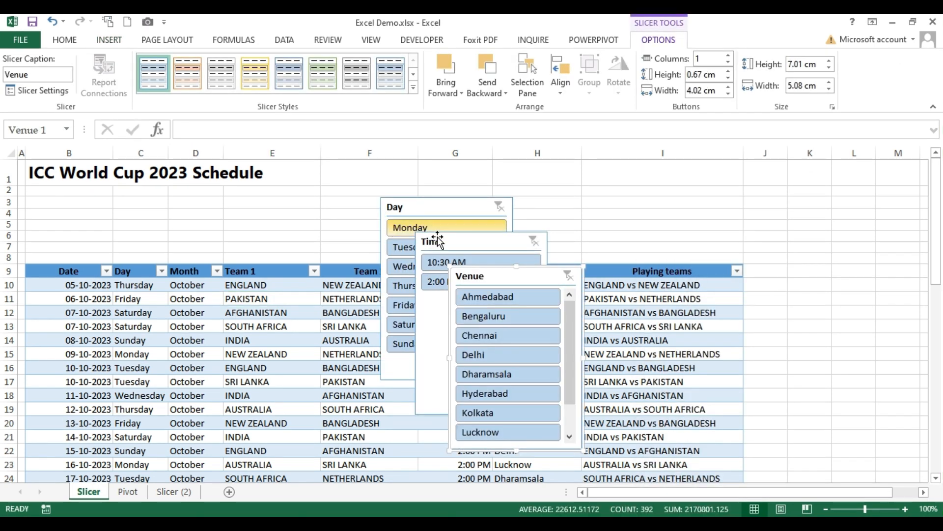
Arrange the Time, Day and Venue slicers side by side beside the sheet title, and shorten the Time slicer to fit its two buttons.
left_click_drag(535, 272, 728, 171)
left_click_drag(506, 246, 362, 175)
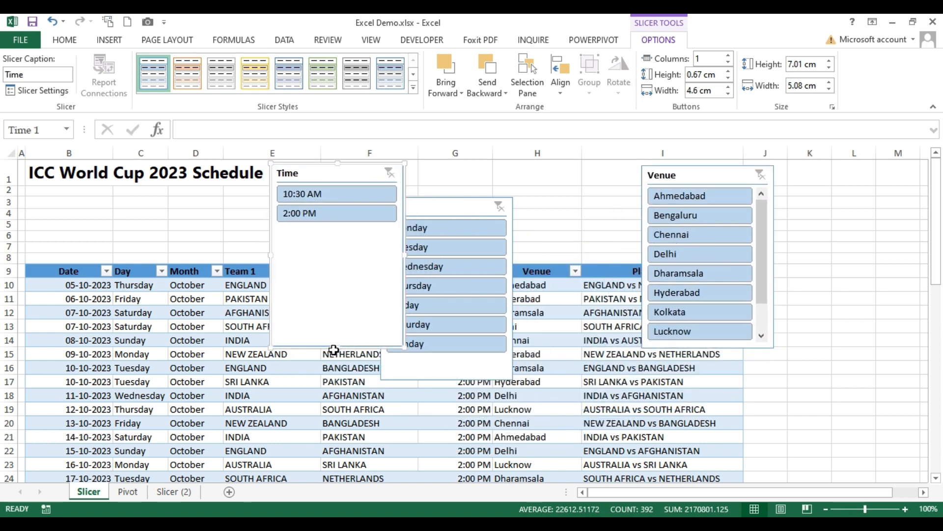
left_click_drag(337, 347, 337, 231)
left_click_drag(481, 238, 509, 206)
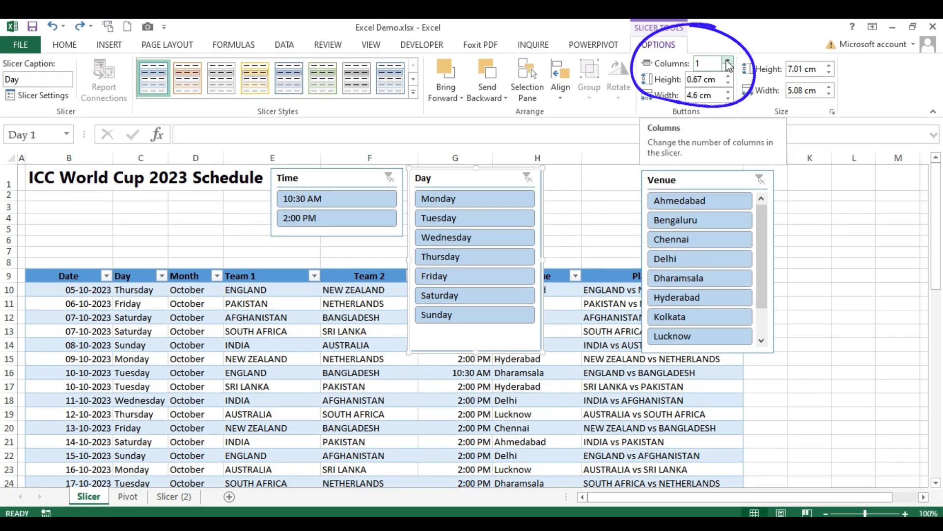
Set the Day slicer to 2 columns and resize it to about 8.18 cm wide and 3.84 cm high.
left_click(729, 62)
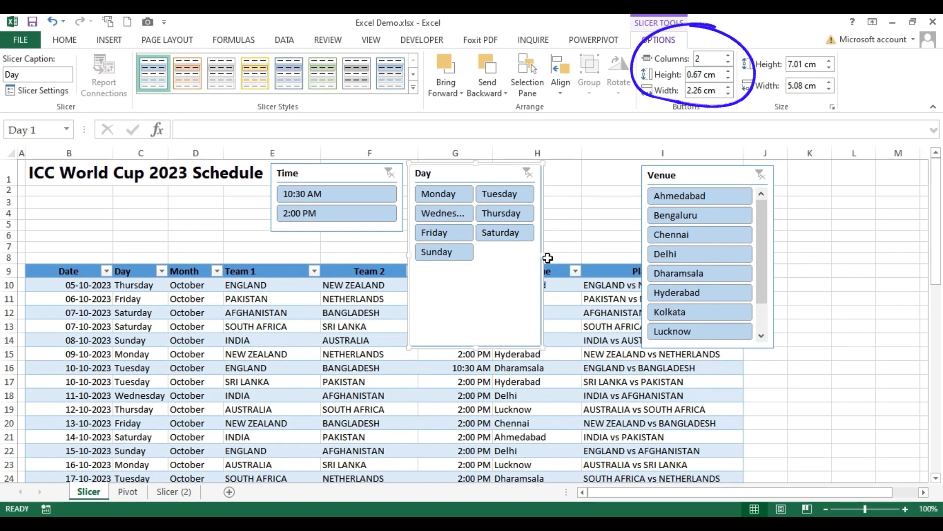
left_click_drag(542, 256, 623, 250)
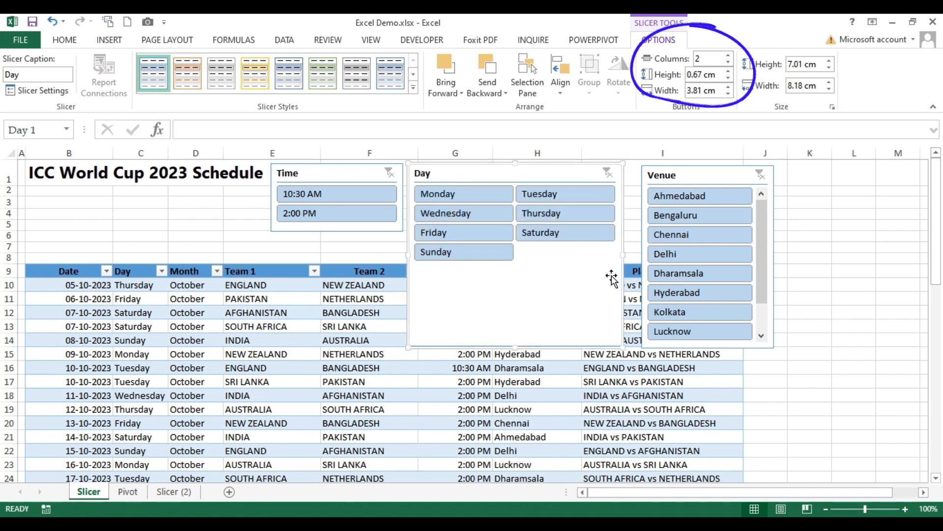
left_click_drag(515, 330, 515, 264)
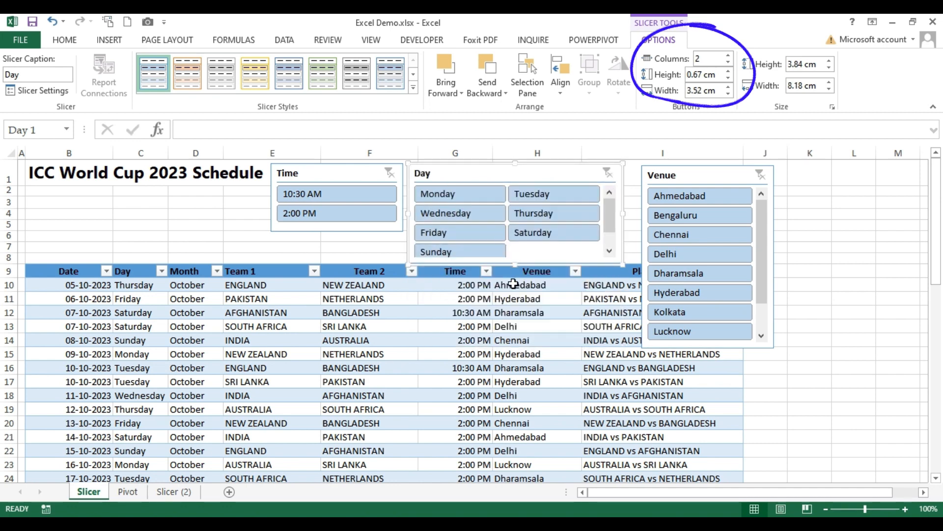
Set the Venue slicer to 4 columns and resize it to about 10.27 cm wide and 3.49 cm high.
left_click(696, 178)
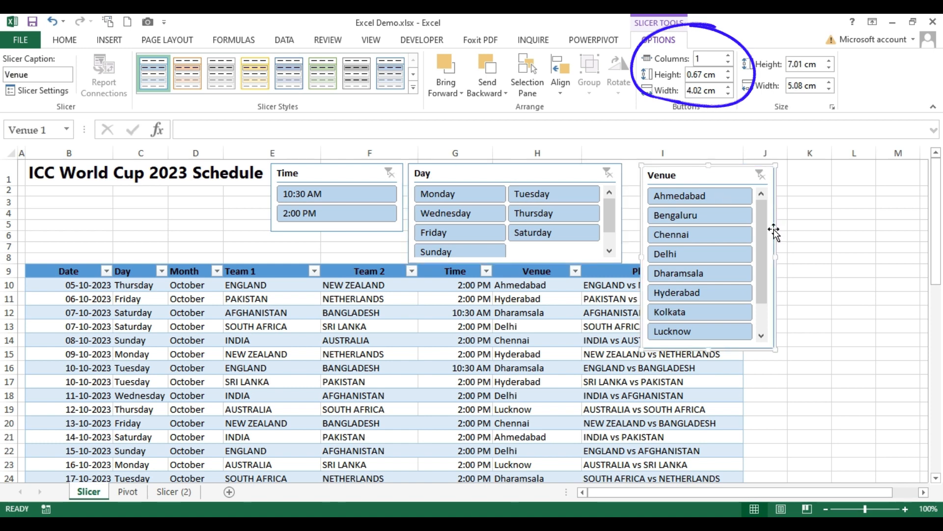
left_click(730, 56)
left_click(730, 56)
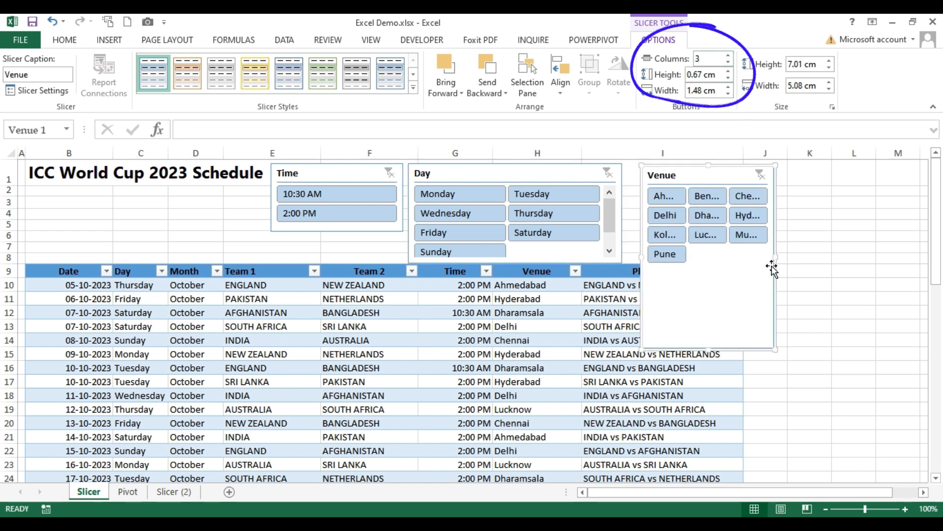
left_click(729, 56)
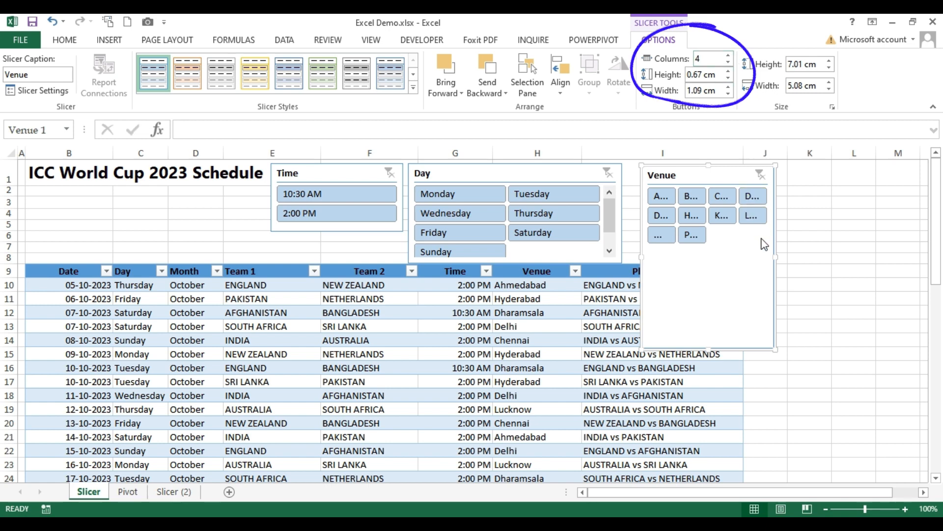
left_click_drag(775, 257, 910, 268)
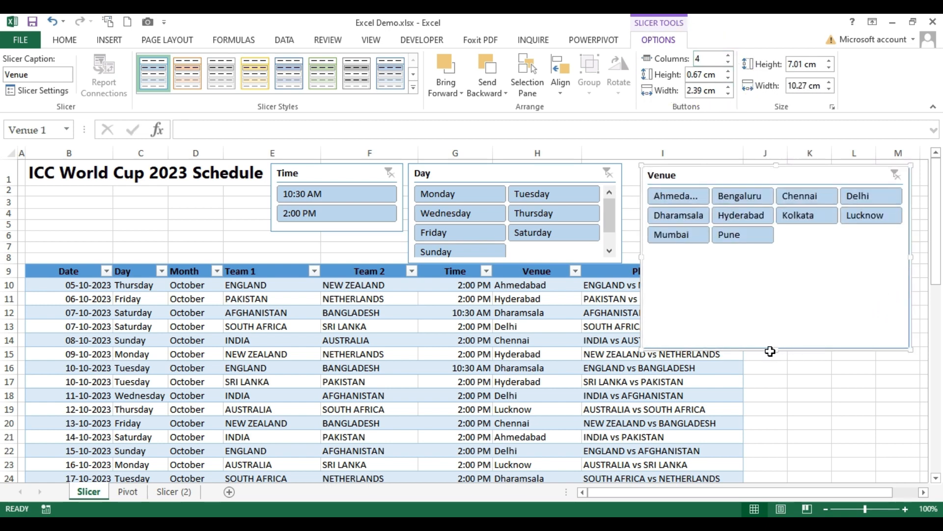
left_click_drag(772, 350, 765, 257)
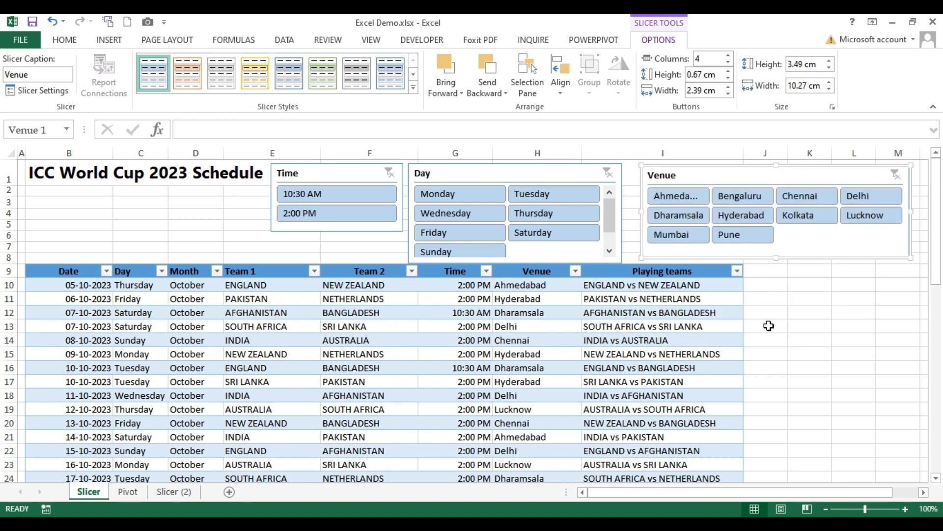
left_click(770, 328)
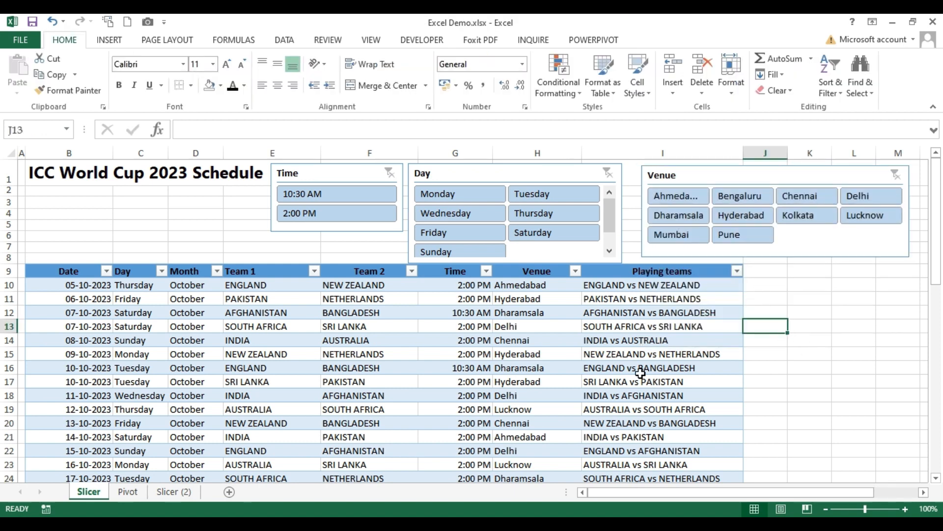
Filter the schedule table with the slicers to 10:30 AM, Saturday and Bengaluru.
left_click(534, 373)
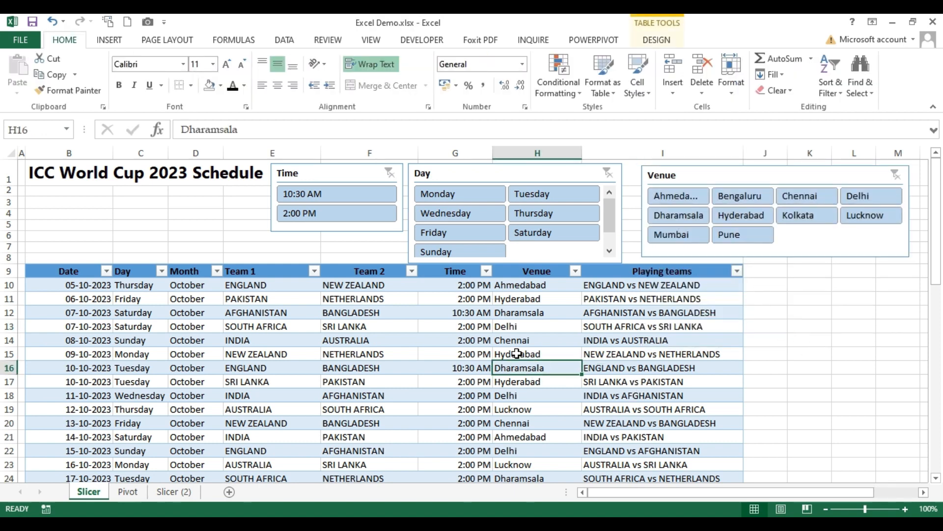
left_click(343, 196)
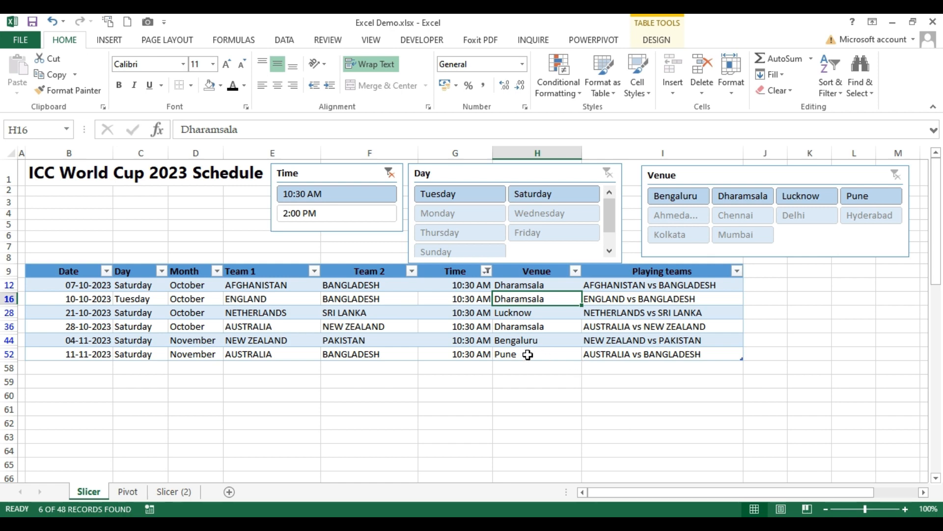
left_click(539, 197)
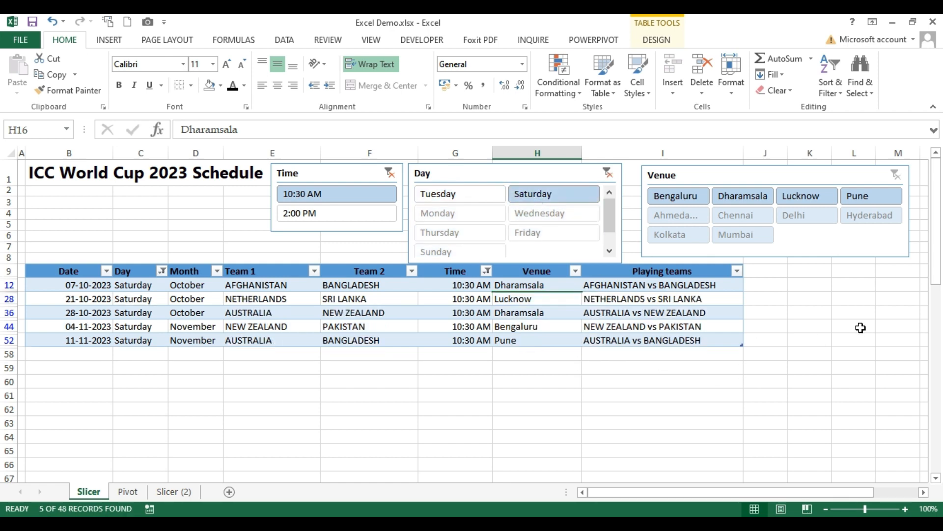
left_click(681, 197)
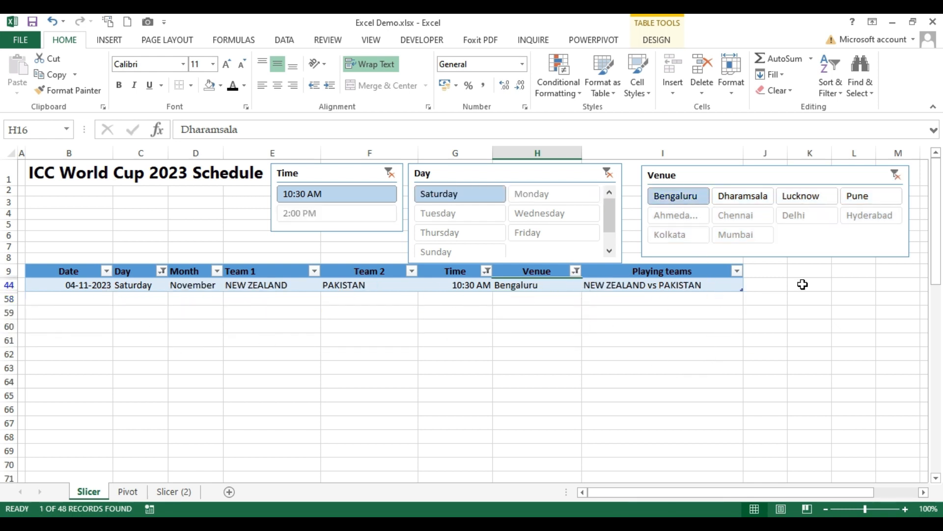
Clear the filters of the Day, Time and Venue slicers.
left_click(608, 173)
left_click(389, 173)
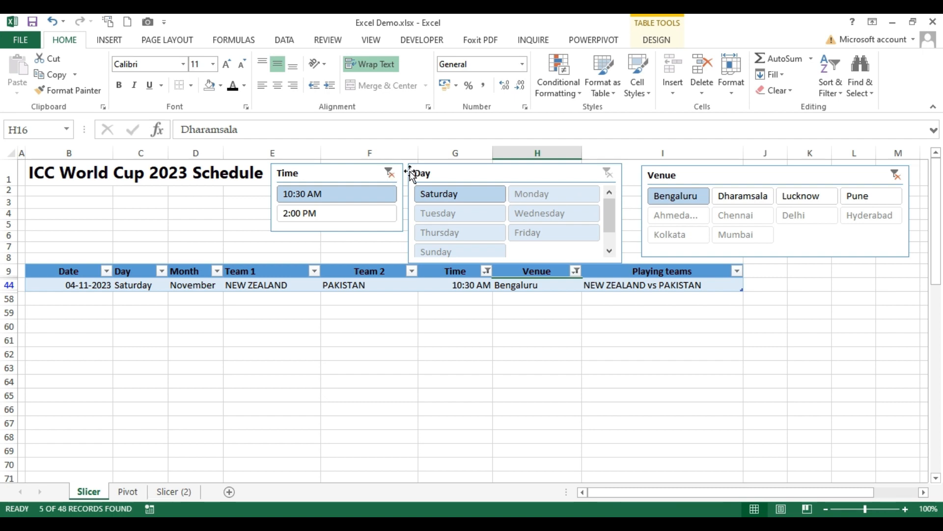
left_click(895, 174)
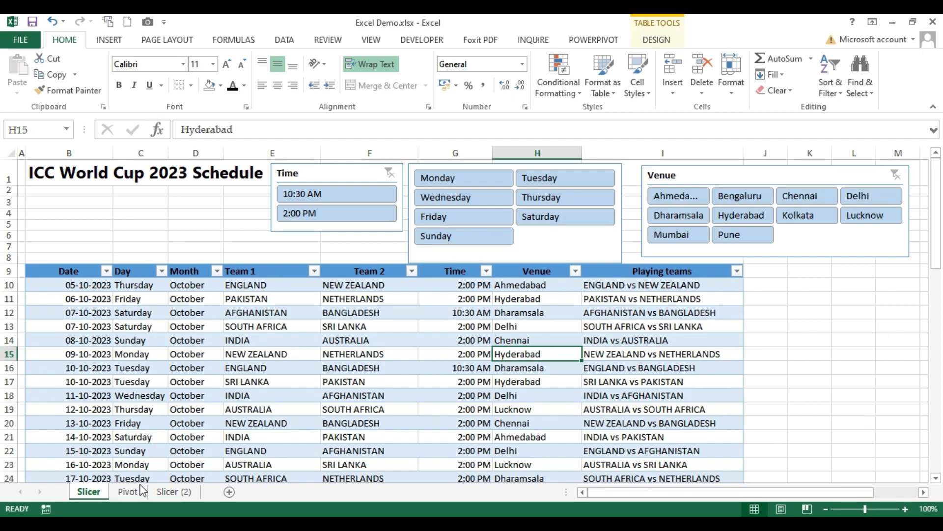
Insert Day, Time and Venue slicers for the pivot table on the Pivot sheet.
left_click(127, 492)
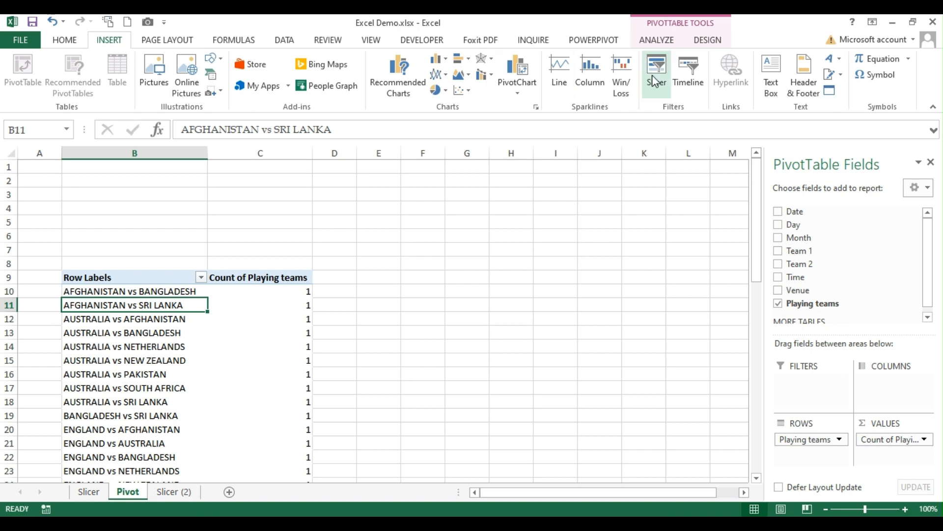
left_click(661, 87)
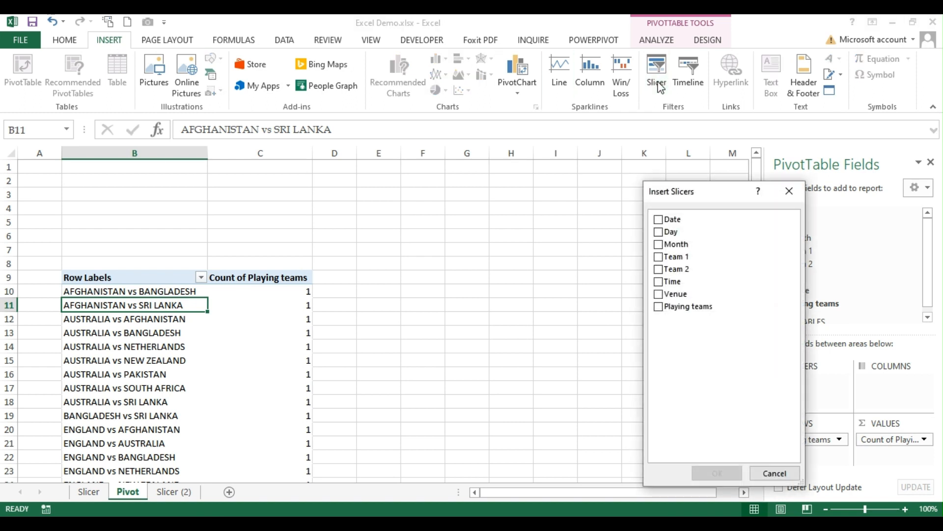
left_click(658, 231)
left_click(659, 282)
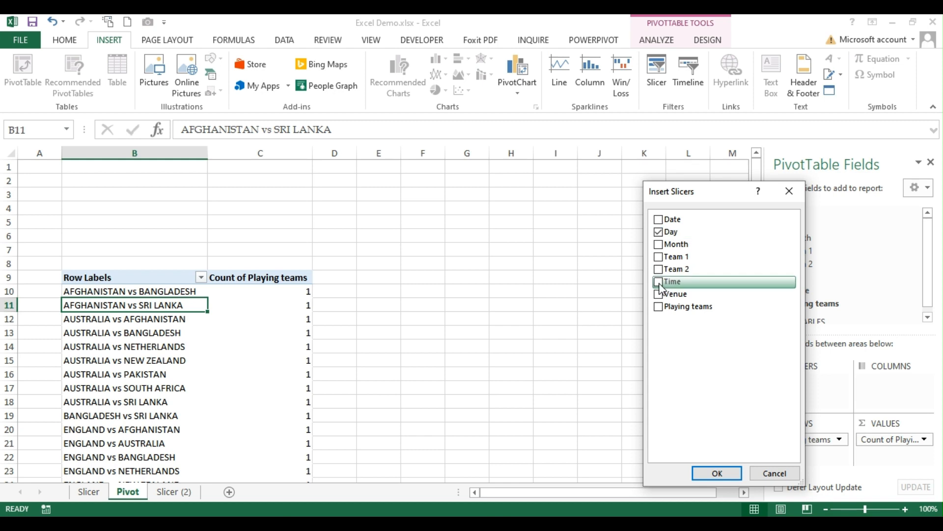
left_click(658, 294)
left_click(718, 473)
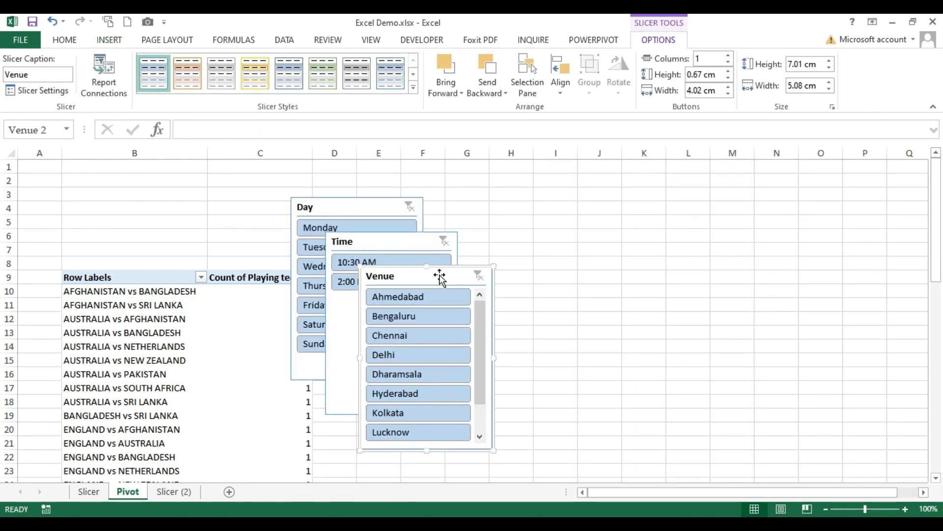
Arrange the Day, Time and Venue slicers side by side in that order, beside the pivot table.
left_click_drag(440, 273, 815, 187)
left_click_drag(406, 242, 665, 181)
left_click_drag(343, 208, 486, 183)
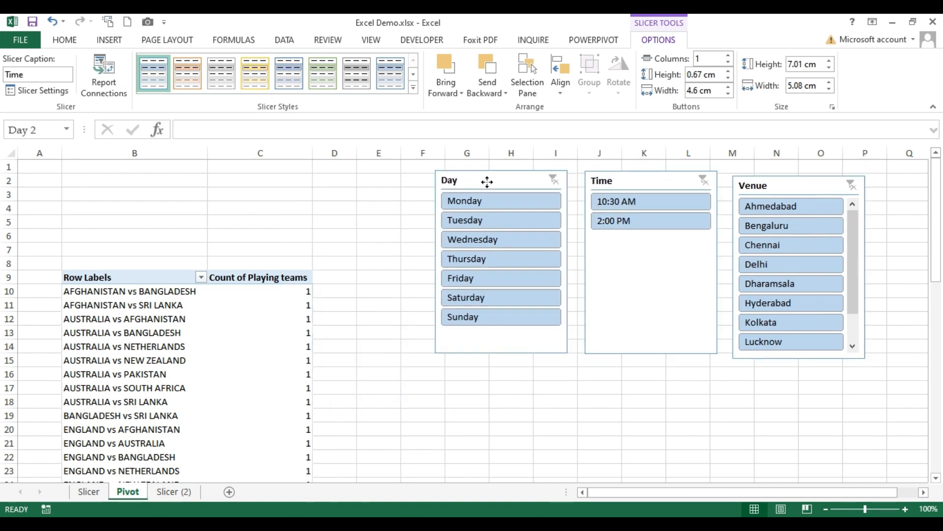
Filter the pivot table with the slicers to Monday and Delhi, and clear both slicer filters again.
left_click(476, 203)
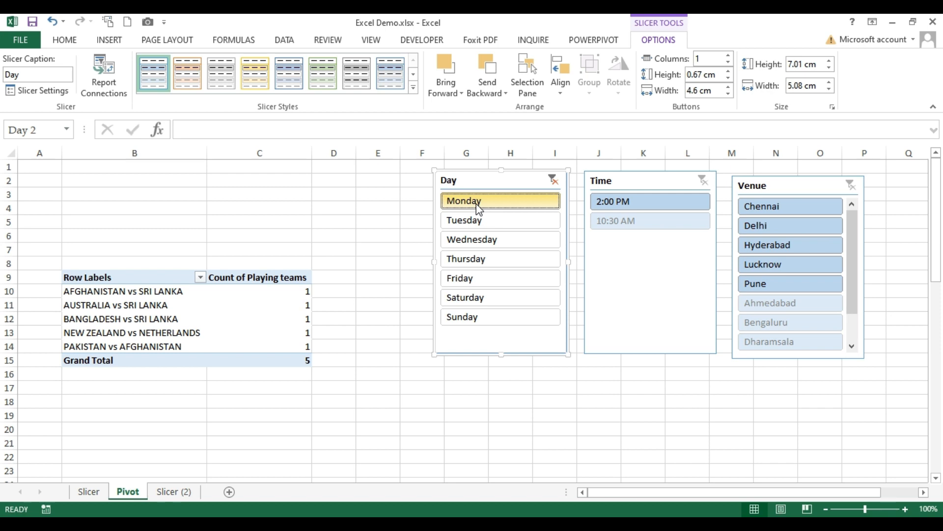
left_click(799, 229)
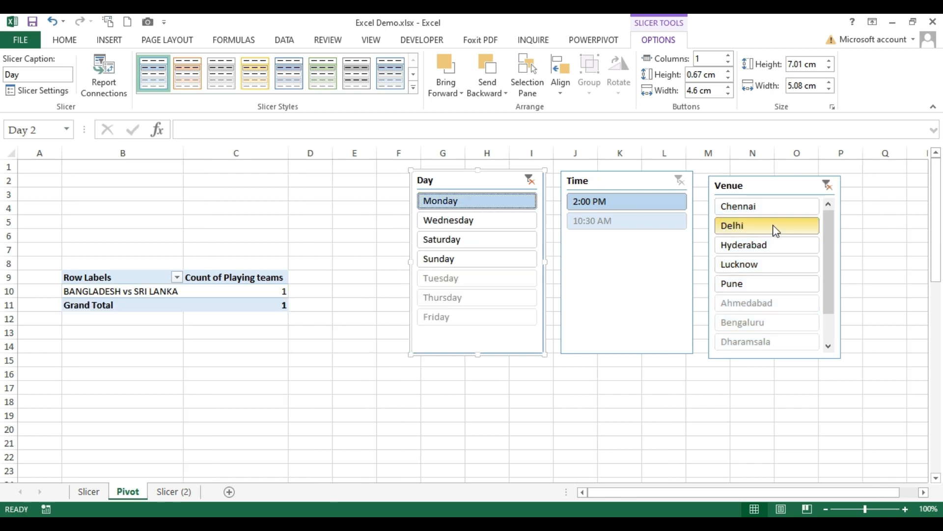
left_click(827, 185)
key("alt+c")
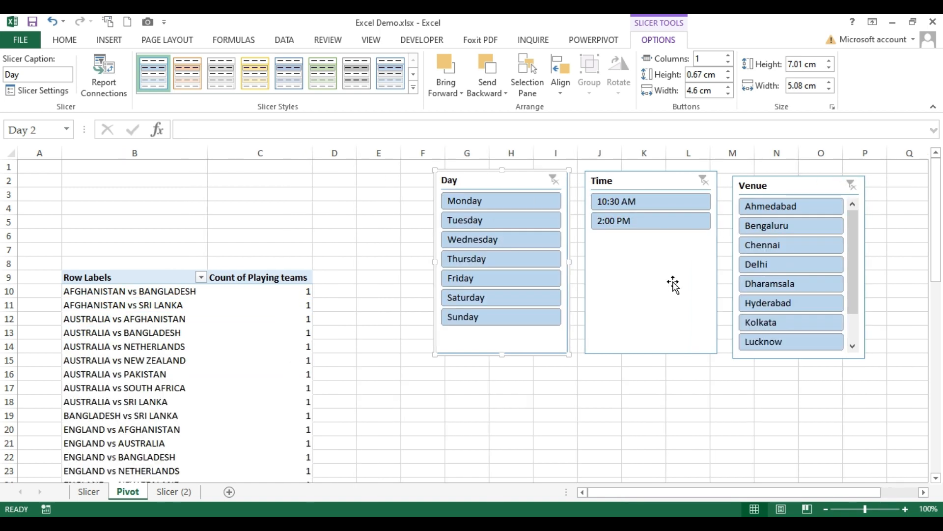
left_click(326, 233)
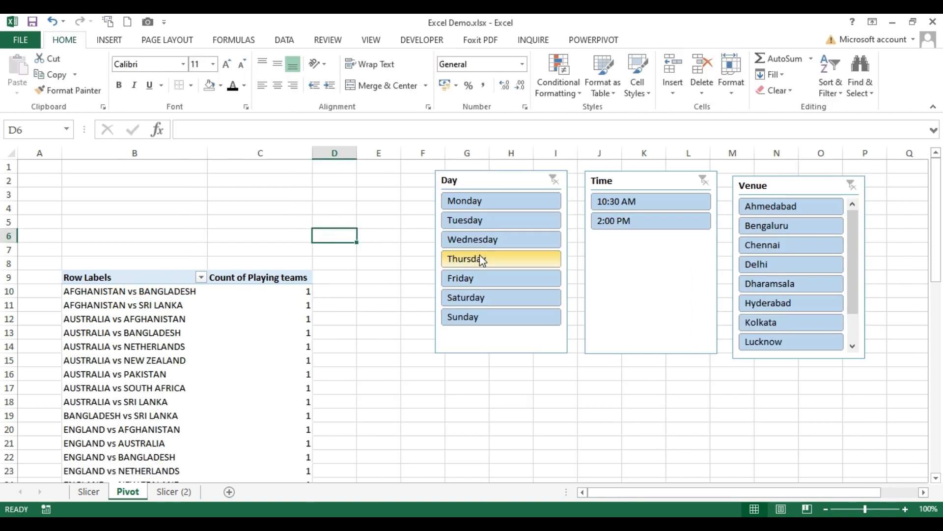